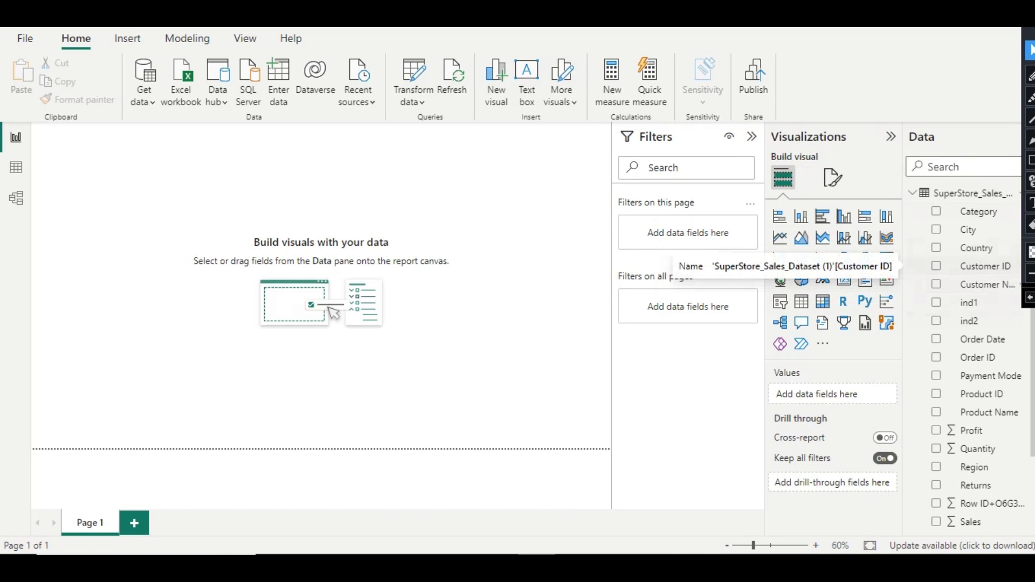
Mark the Visualizations heading and the donut chart icon with red annotation rectangles.
left_click(1030, 161)
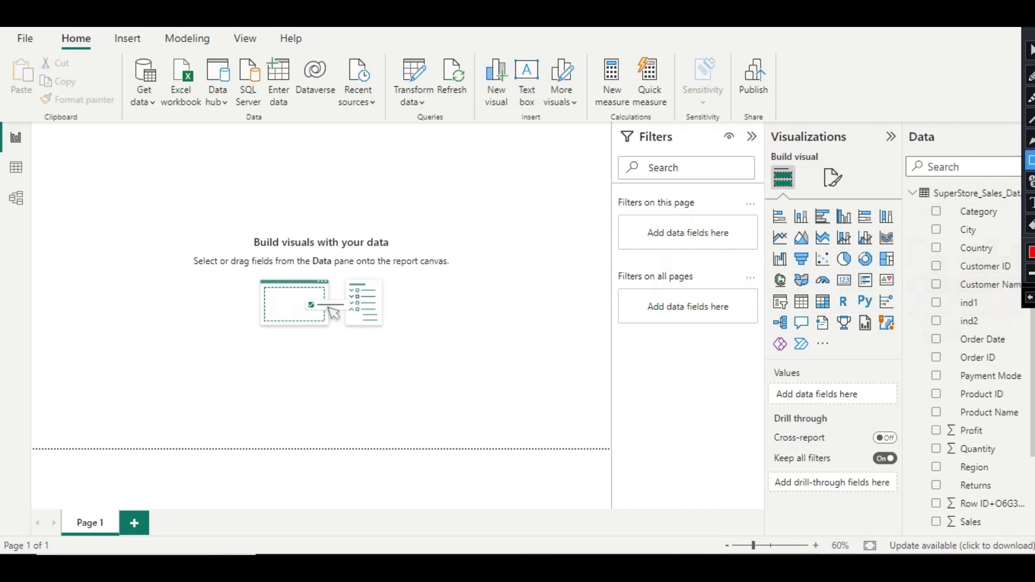
mouse_move(762, 129)
left_mouse_down()
mouse_move(879, 139)
mouse_move(879, 158)
left_mouse_up()
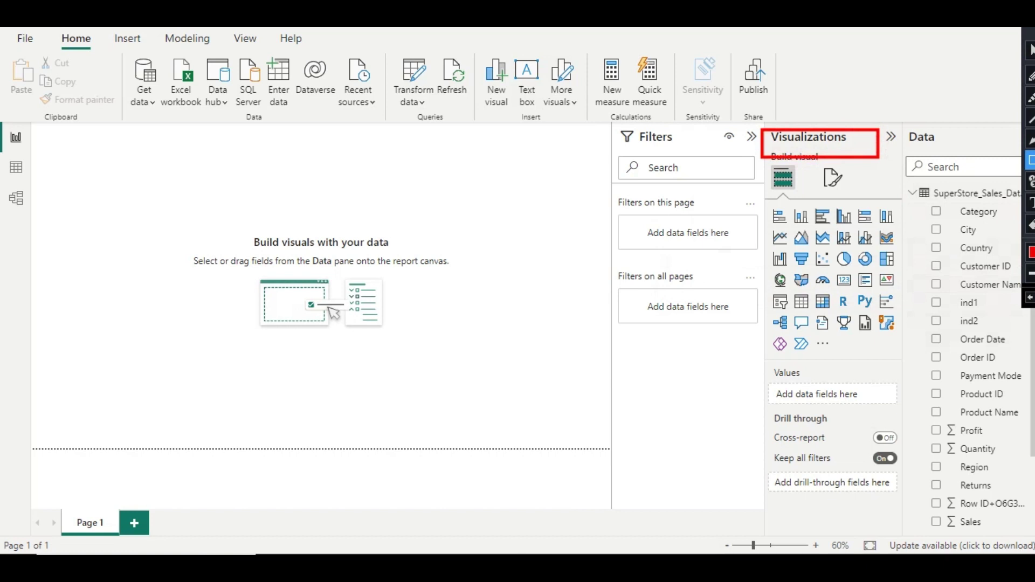
left_click_drag(856, 248, 878, 268)
Add an empty donut chart, move it towards the middle of the report canvas and widen it.
left_click(1031, 50)
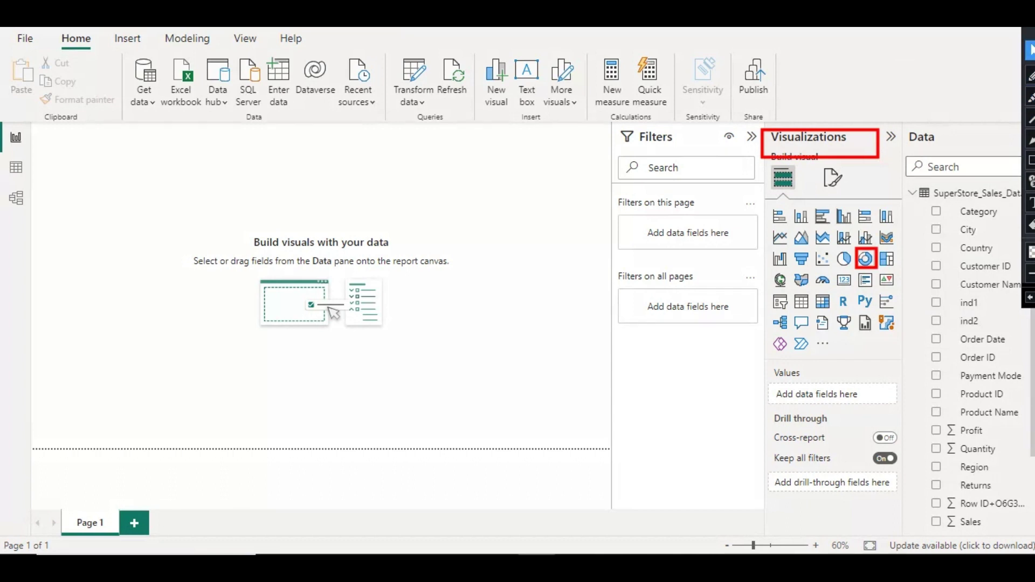
left_click(866, 259)
left_click_drag(99, 186, 376, 279)
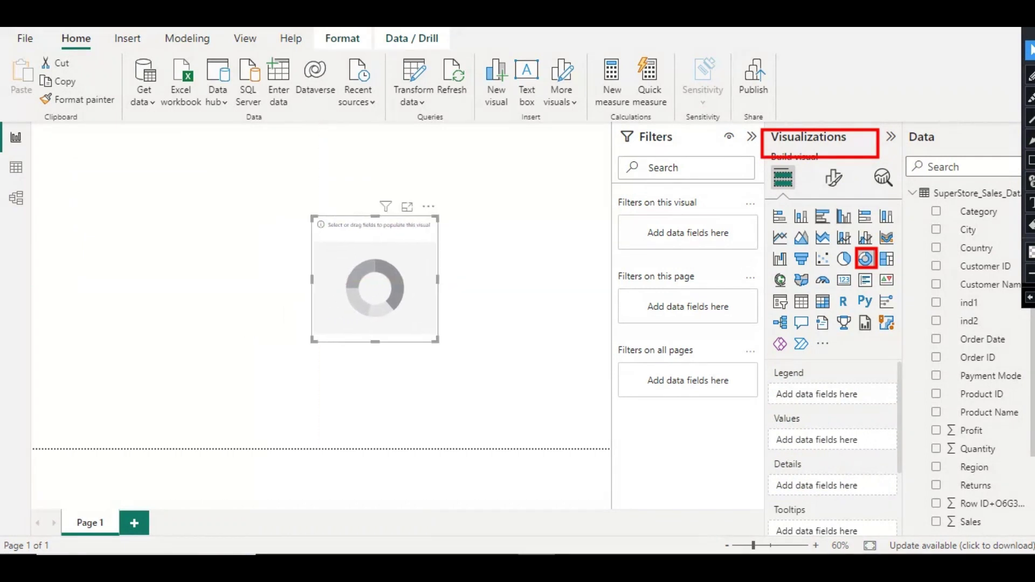
left_click_drag(313, 341, 238, 353)
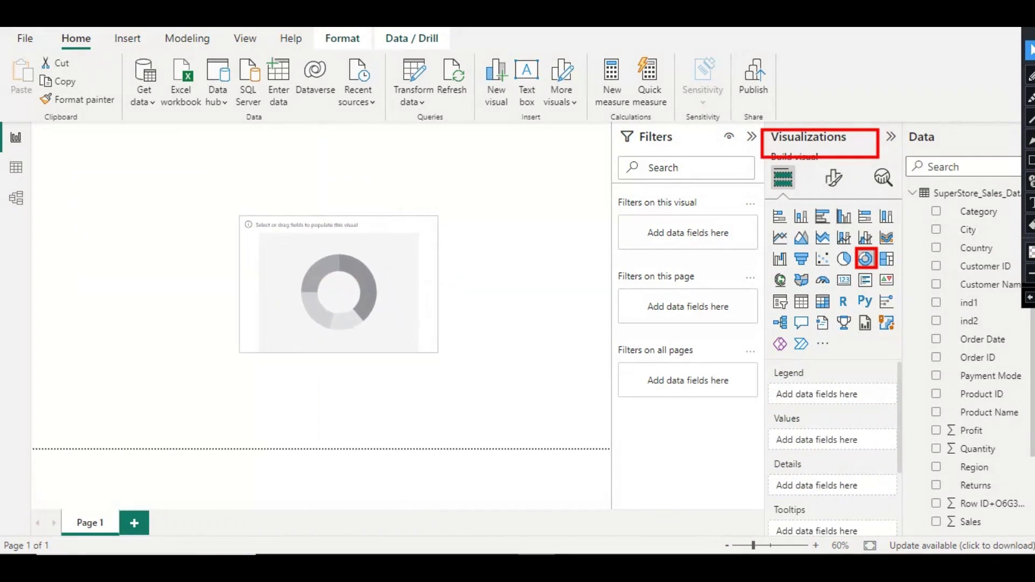
left_click(216, 389)
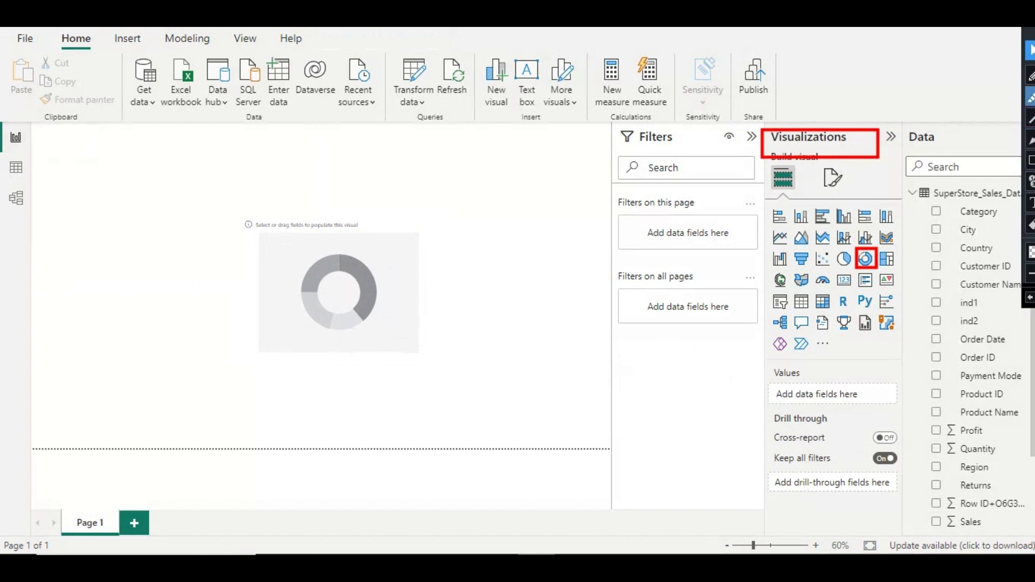
Annotate the donut chart's center hole and darkest slice with freehand red pen marks, erasing the earlier strokes in between.
left_click_drag(257, 258, 316, 233)
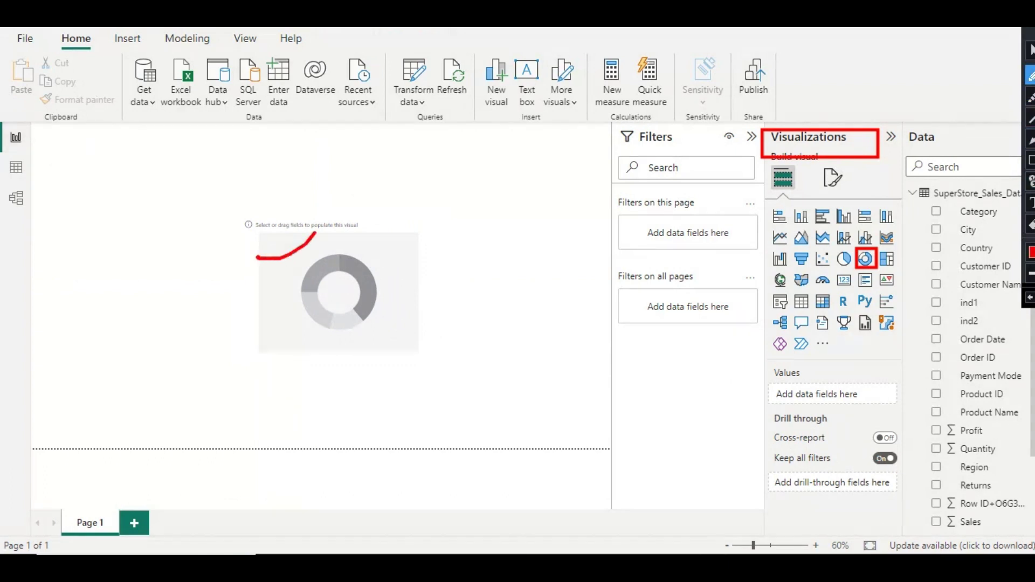
mouse_move(333, 274)
left_mouse_down()
mouse_move(330, 295)
mouse_move(362, 313)
mouse_move(336, 275)
mouse_move(328, 299)
mouse_move(340, 299)
left_mouse_up()
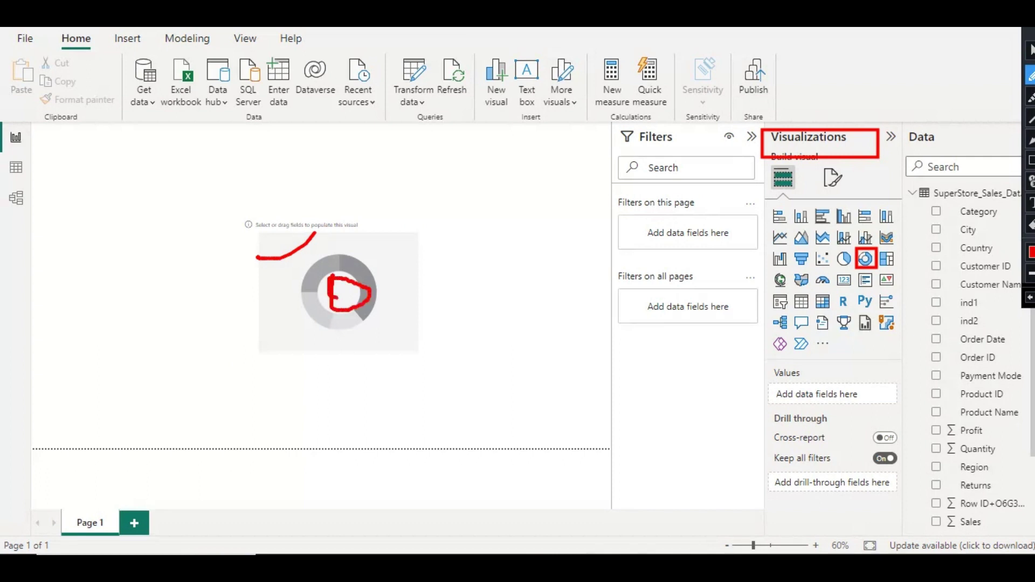
left_click(1031, 225)
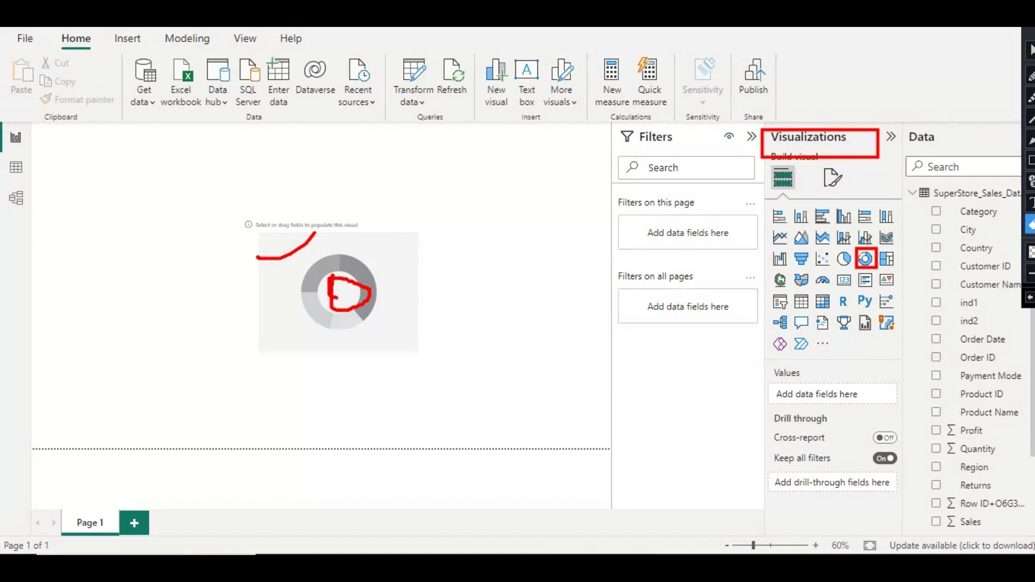
left_click_drag(226, 231, 475, 344)
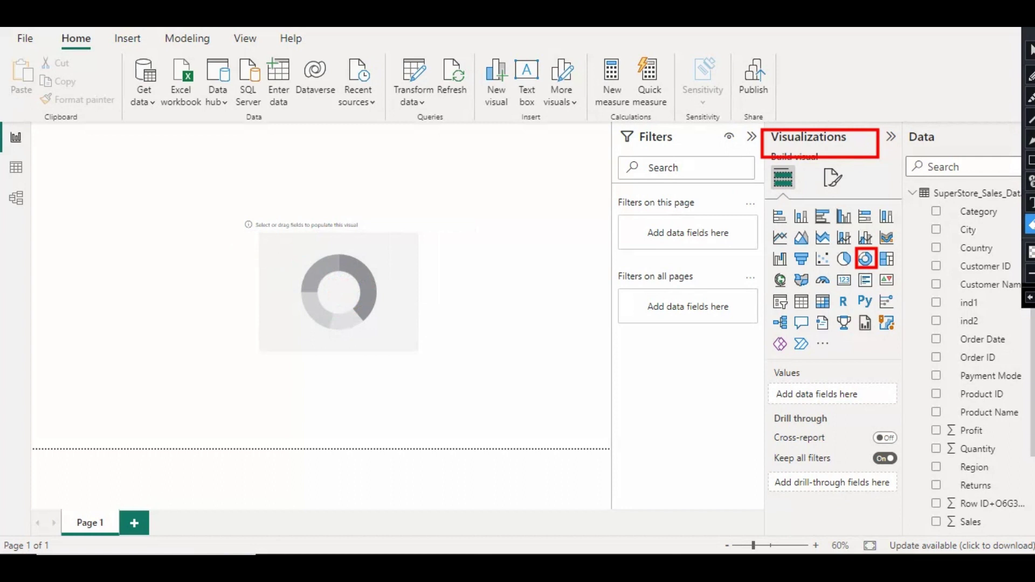
mouse_move(340, 247)
left_mouse_down()
mouse_move(365, 322)
mouse_move(378, 289)
mouse_move(353, 252)
mouse_move(326, 255)
left_mouse_up()
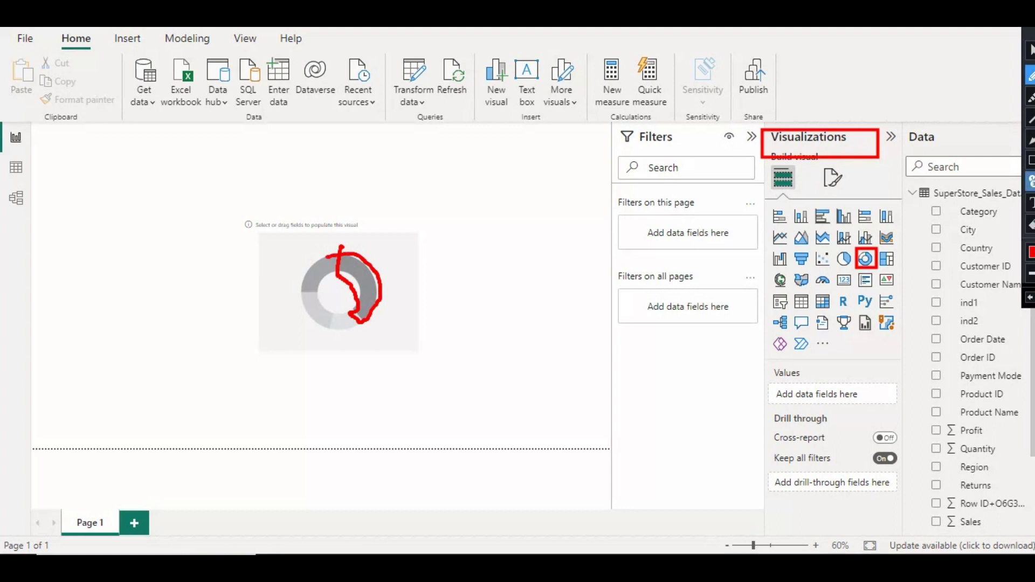
left_click(1031, 223)
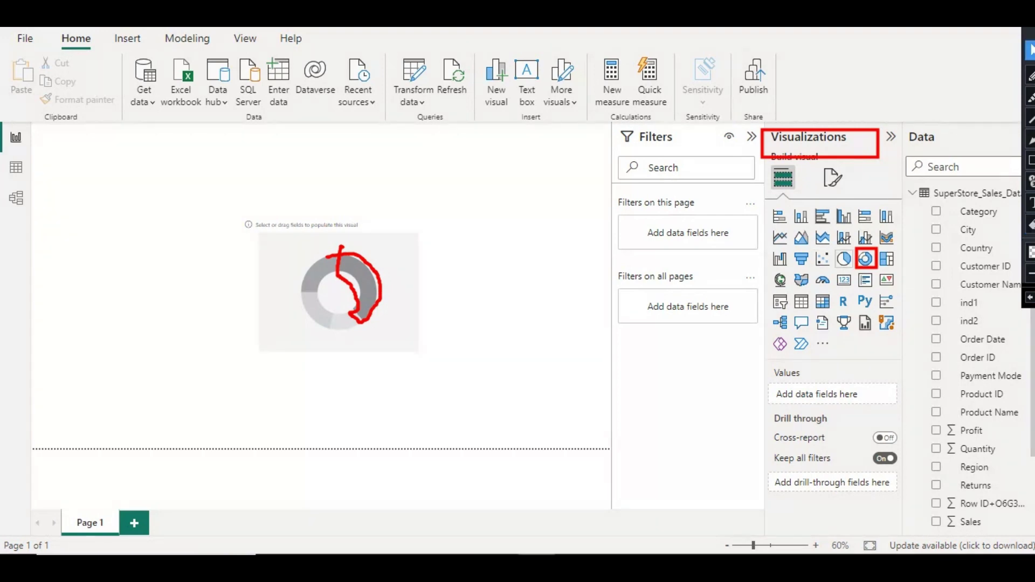
Add an empty pie chart beside the donut chart for comparison and remove it.
left_click(844, 258)
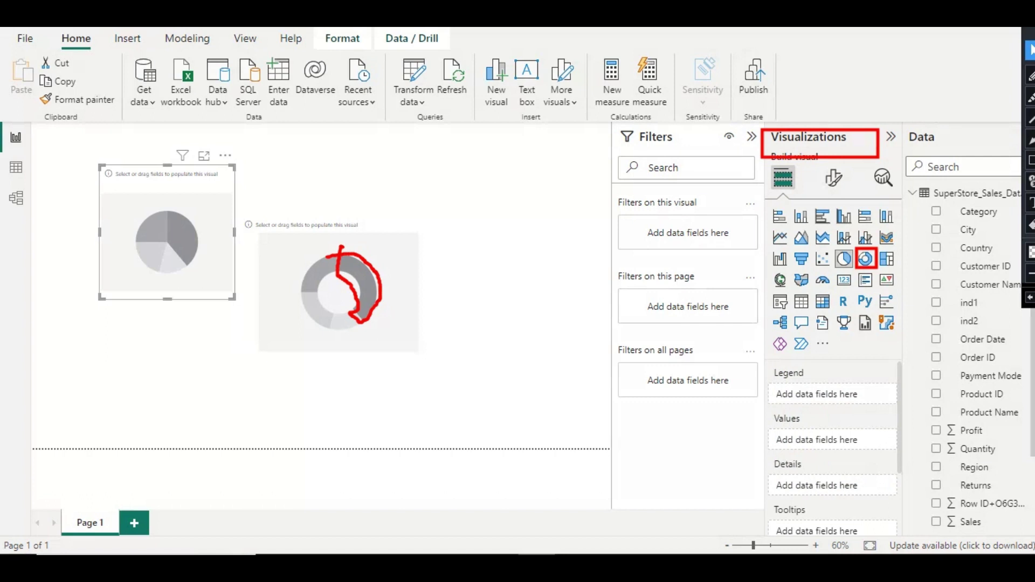
left_click(225, 155)
left_click(264, 173)
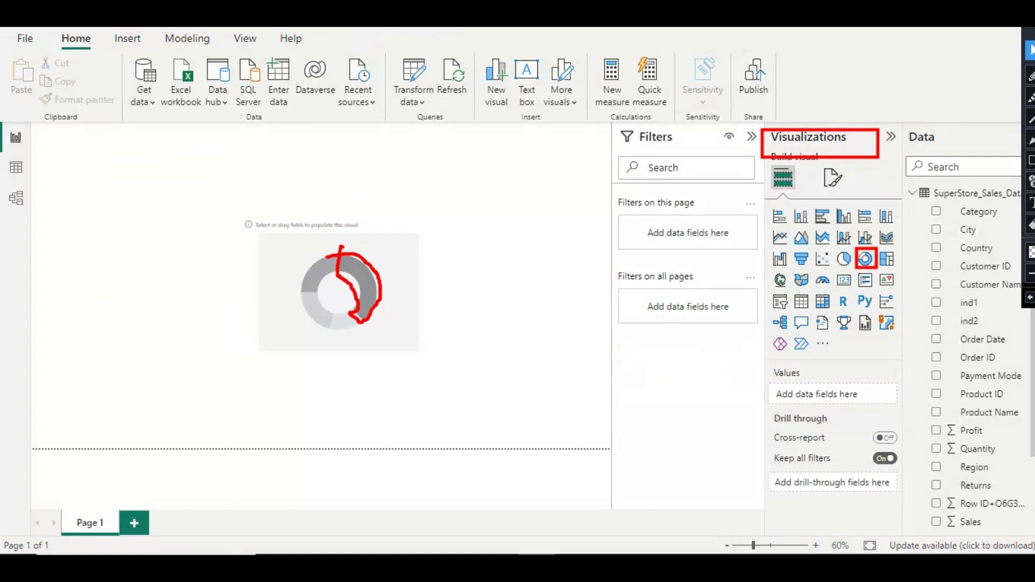
Erase the red annotations from the donut chart and the Visualizations pane and return to normal pointer mode.
left_click(1030, 224)
left_click(343, 278)
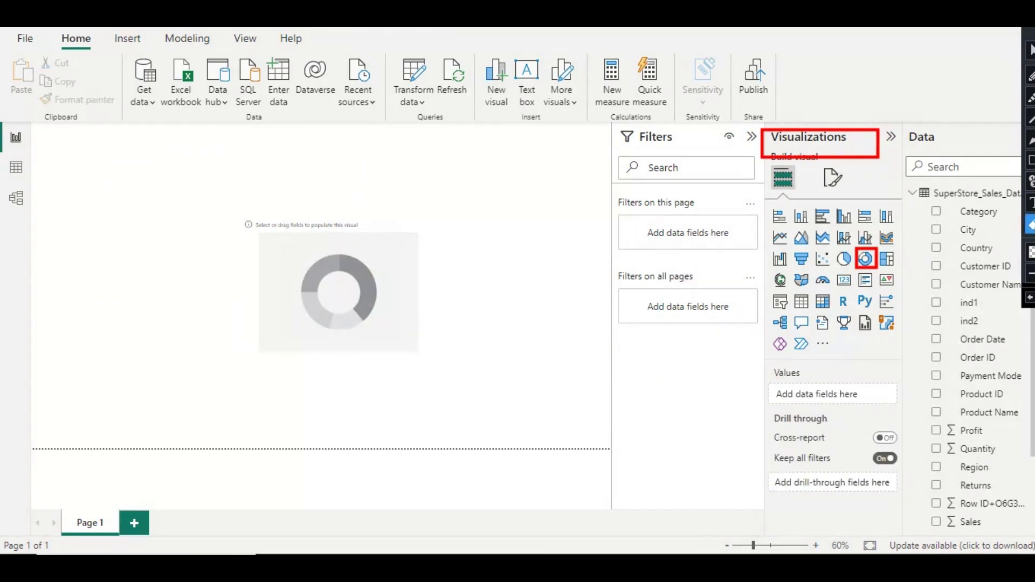
mouse_move(753, 110)
left_mouse_down()
mouse_move(898, 251)
mouse_move(902, 274)
left_mouse_up()
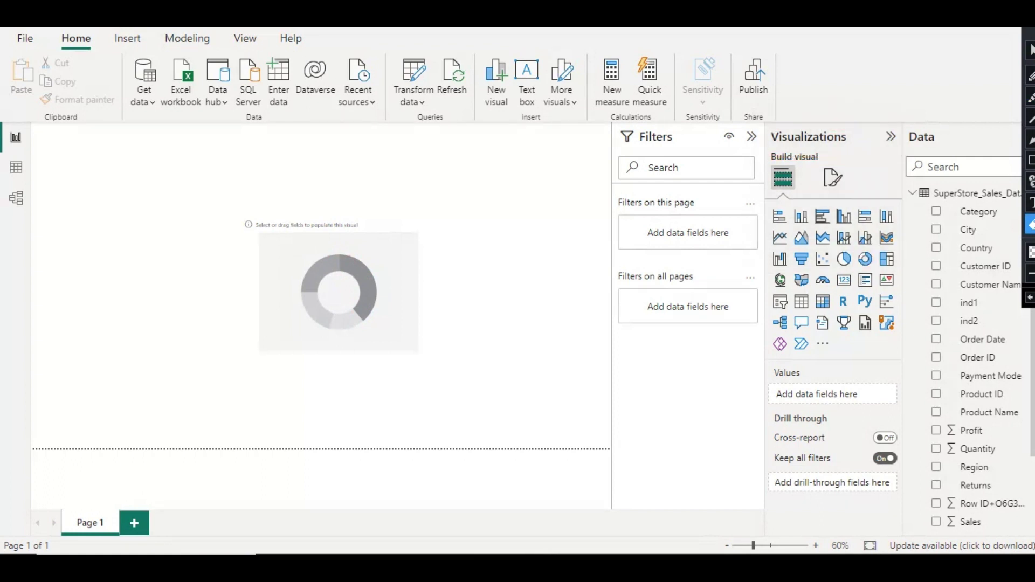
left_click(1031, 51)
left_click(936, 212)
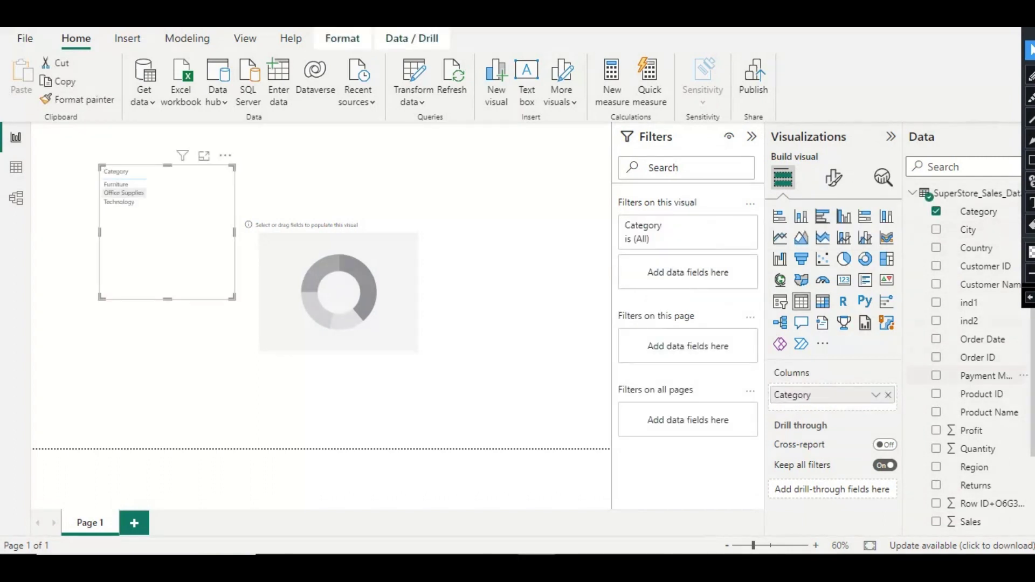
scroll(971, 350, "down", 3)
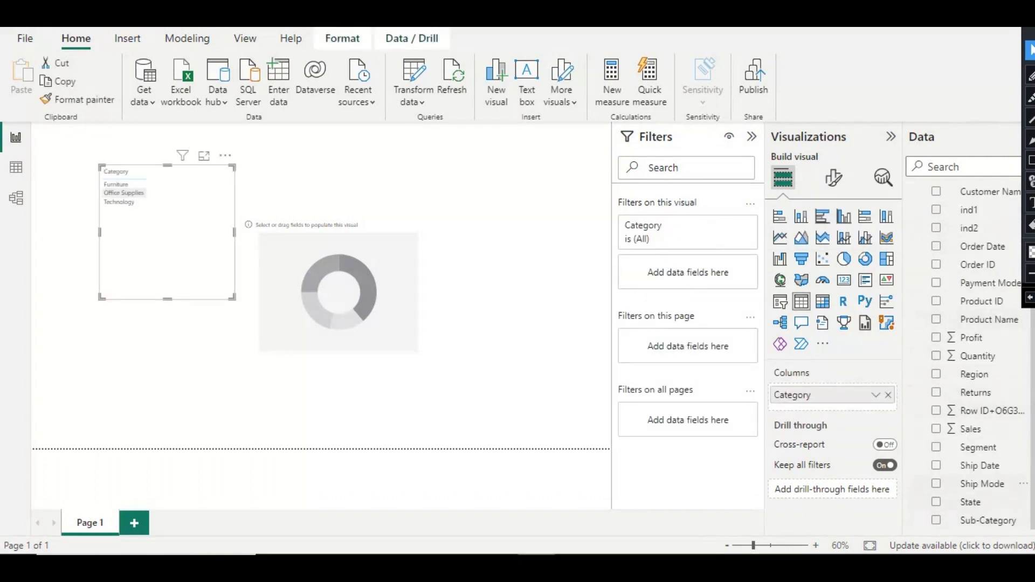
left_click(936, 484)
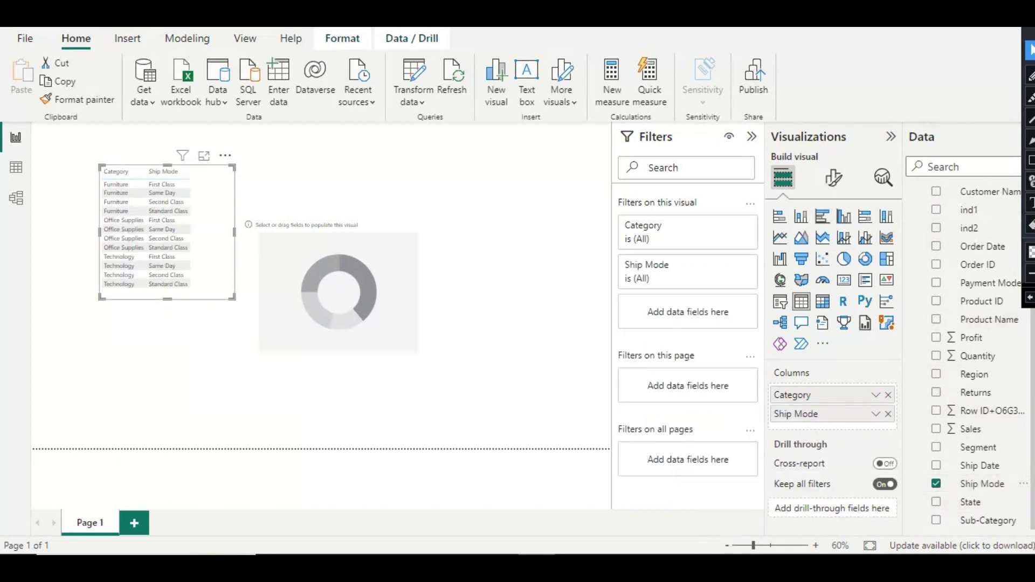
left_click(225, 156)
left_click(265, 210)
Assign the Category field to the donut chart's legend.
left_click(339, 289)
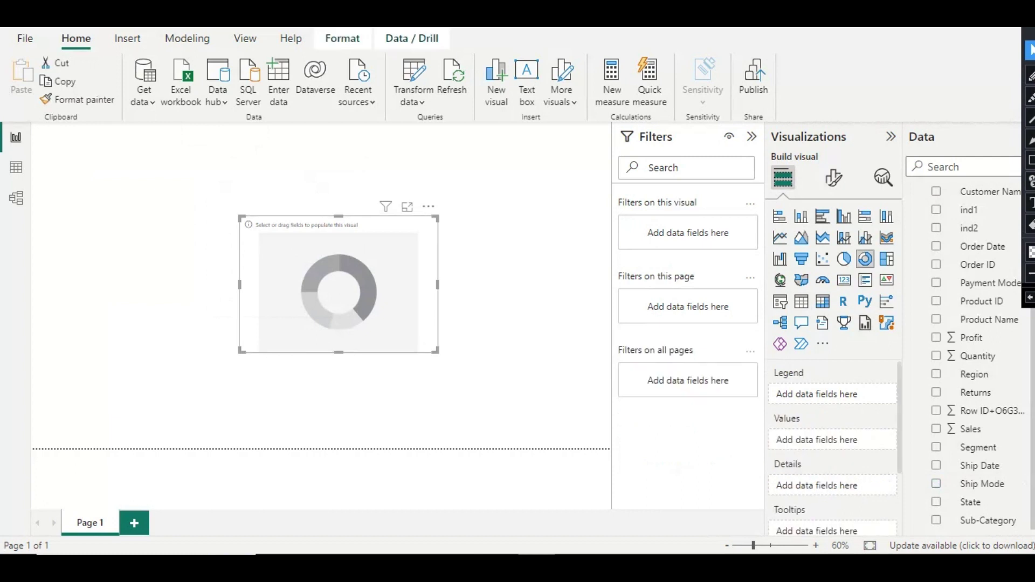
scroll(983, 339, "up", 2)
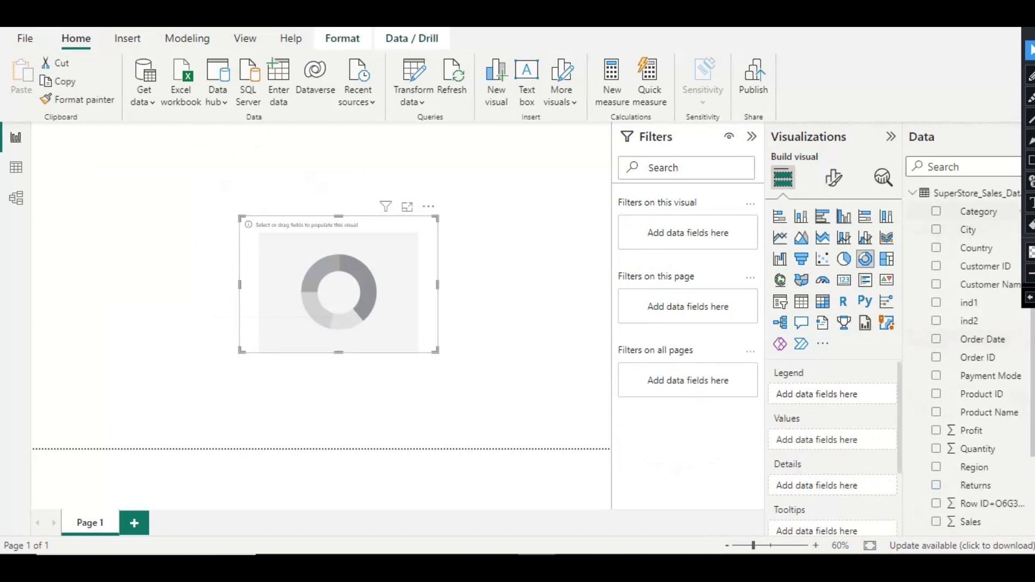
left_click(937, 211)
scroll(970, 429, "down", 2)
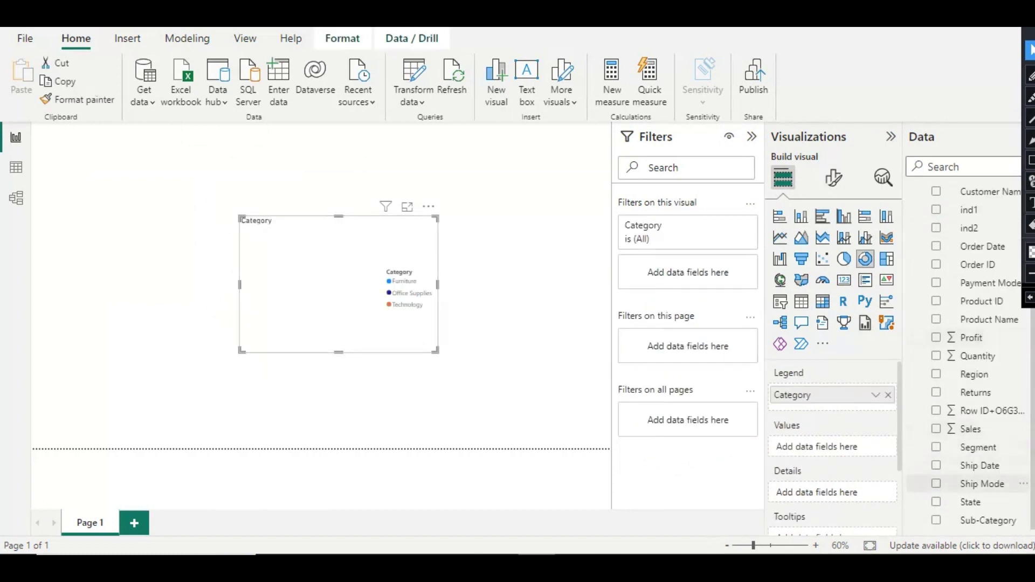
left_click(937, 484)
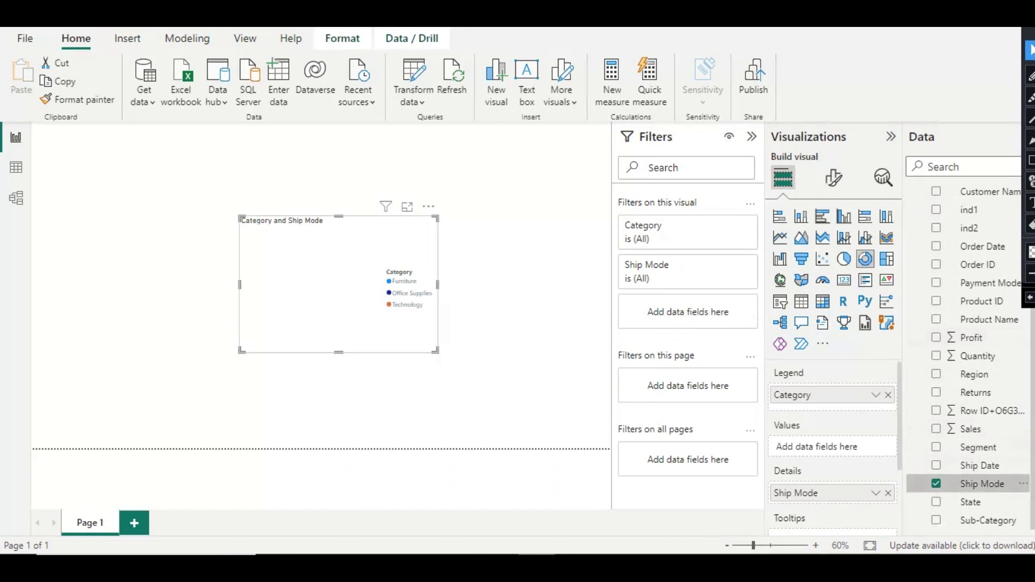
left_click(937, 484)
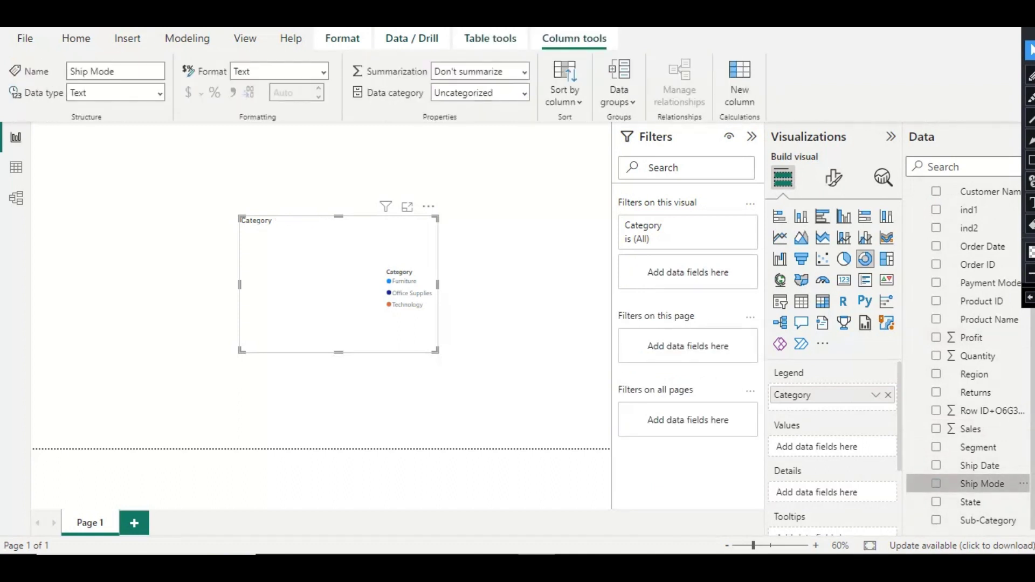
Add the Profit field as the donut chart's values and move the chart slightly down and to the right.
scroll(971, 429, "up", 2)
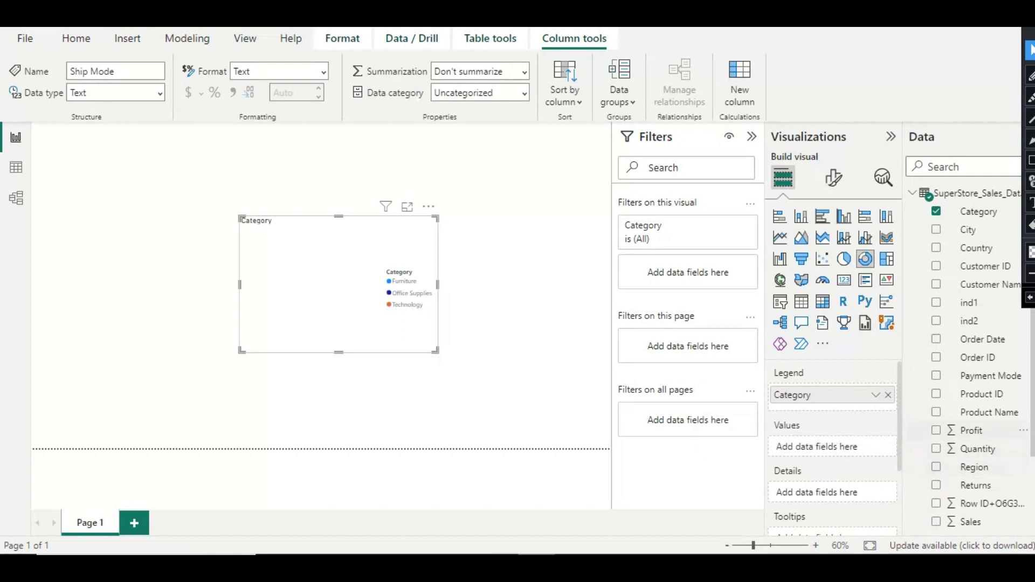
left_click(971, 431)
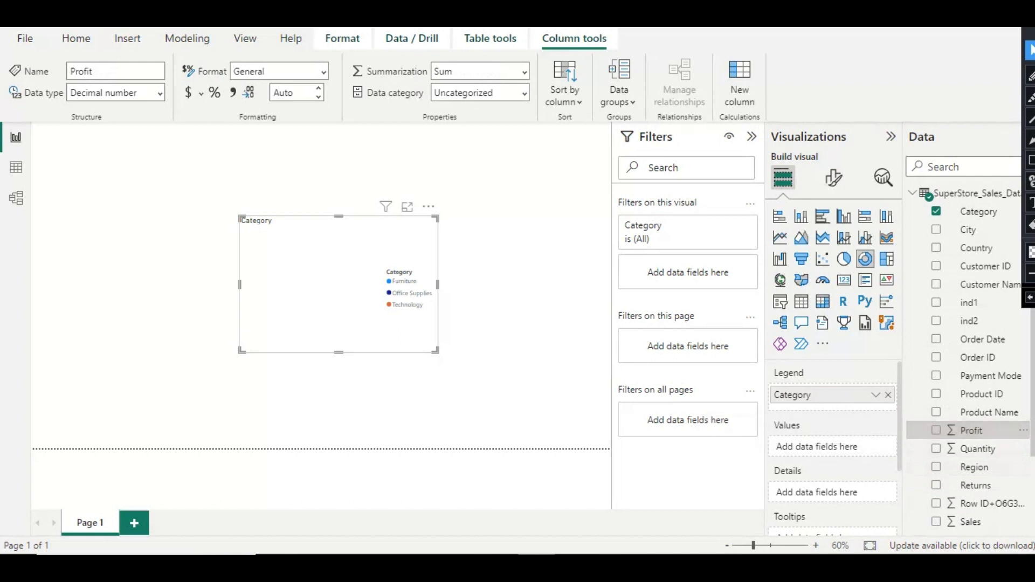
left_click(936, 430)
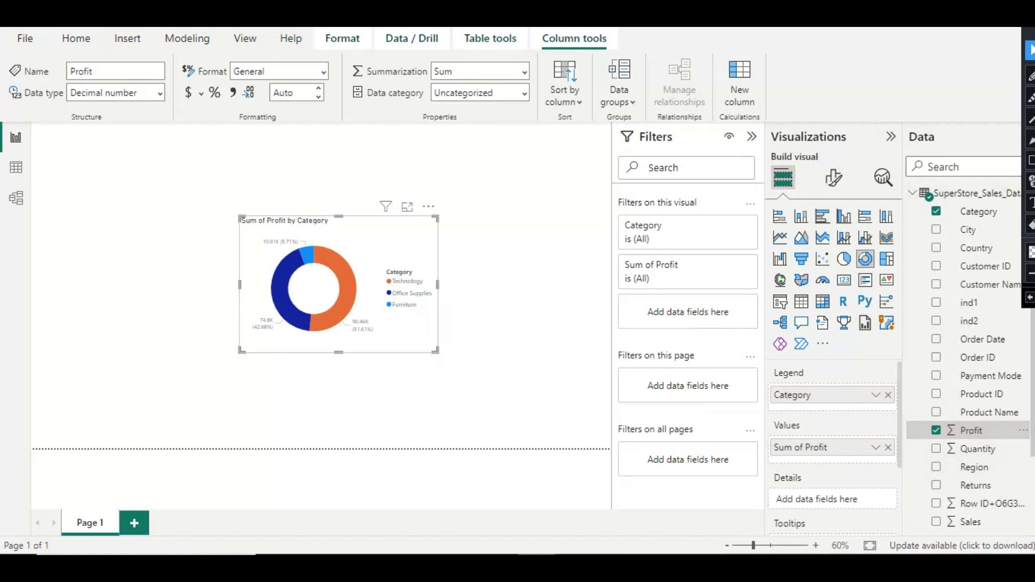
left_click_drag(399, 237, 432, 258)
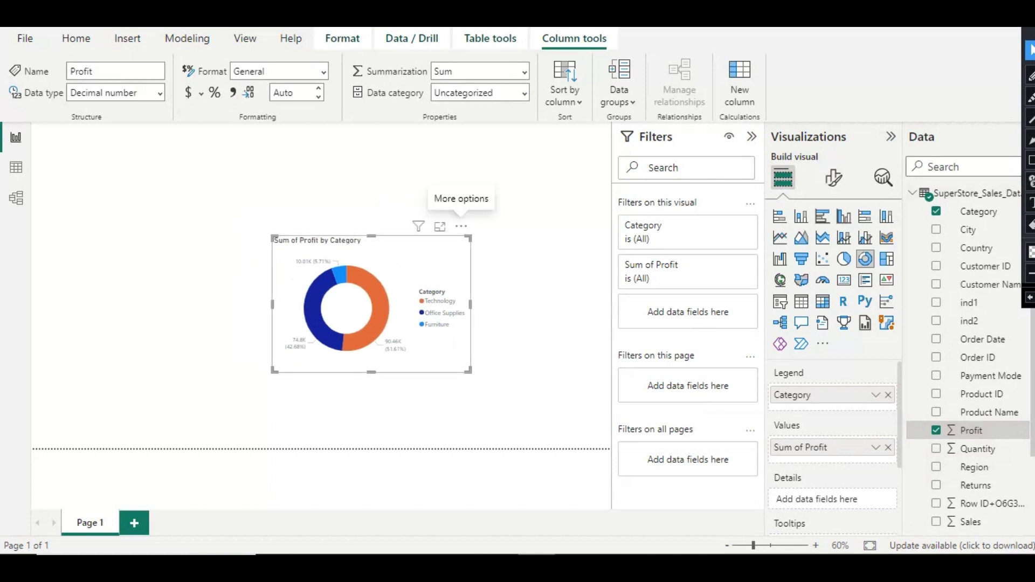
Show the donut chart in focus mode and collapse the Filters pane.
left_click(440, 226)
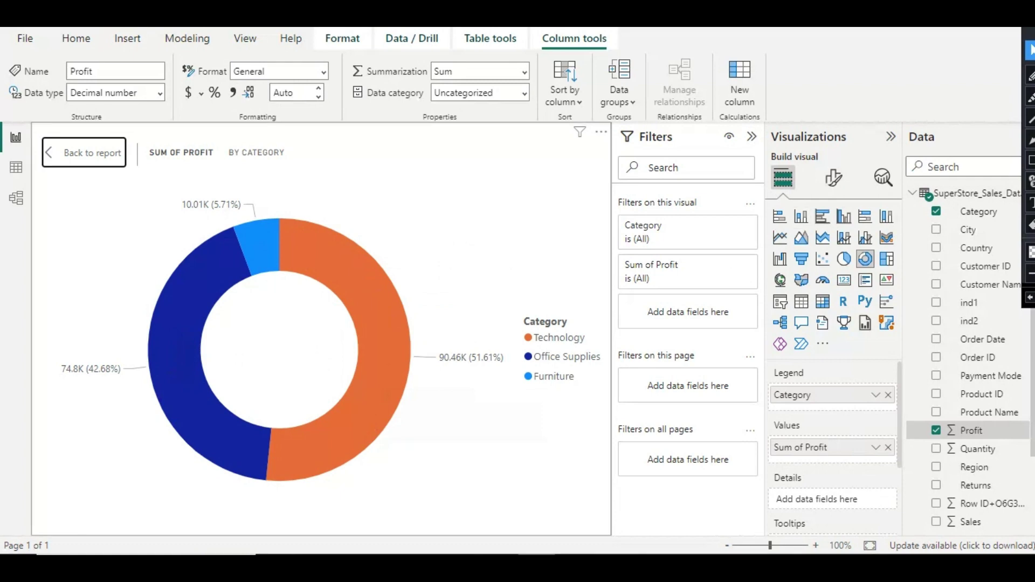
left_click(752, 137)
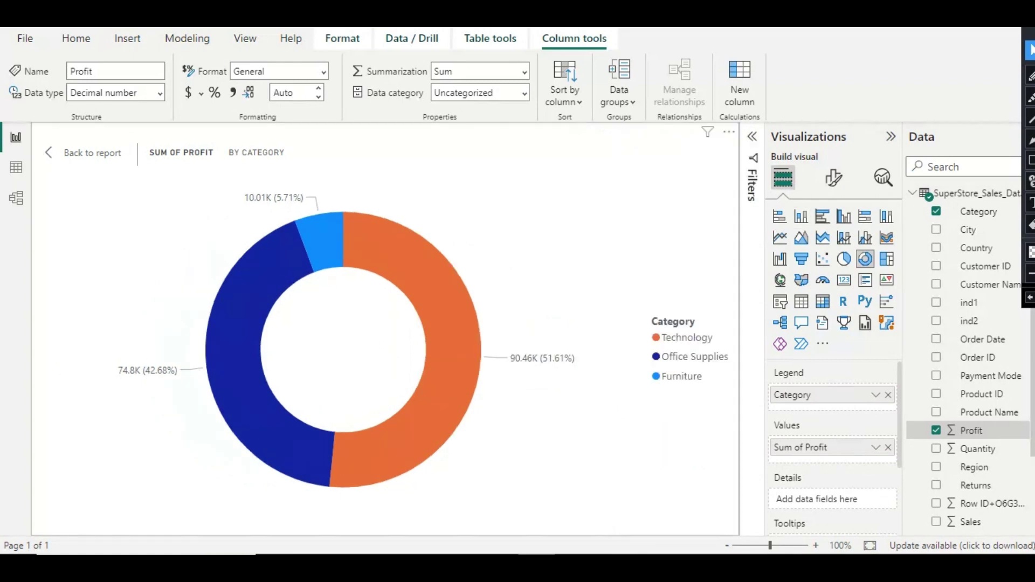
Turn off the donut chart's legend in its visual formatting.
left_click(833, 177)
left_click(795, 315)
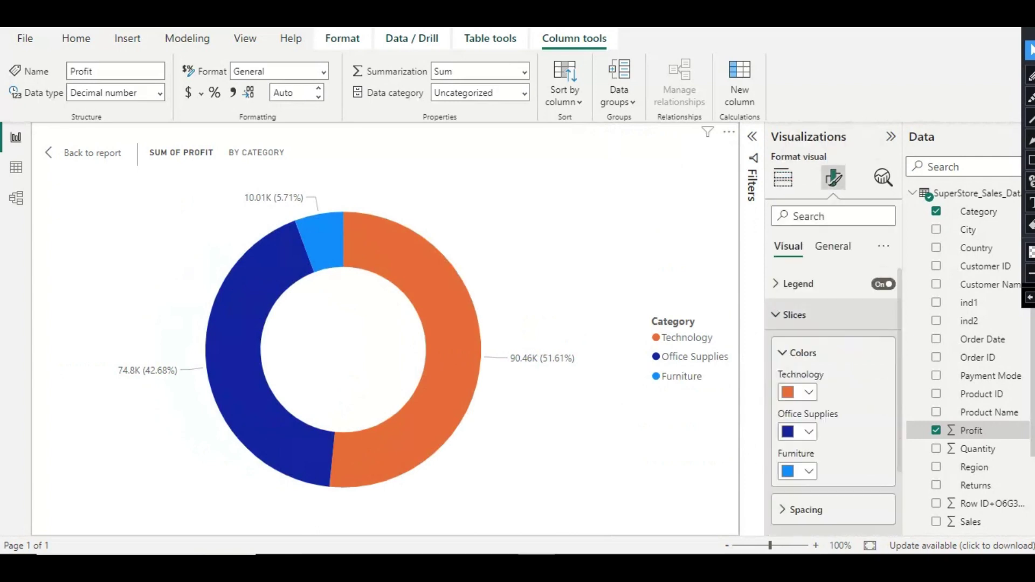
left_click(798, 284)
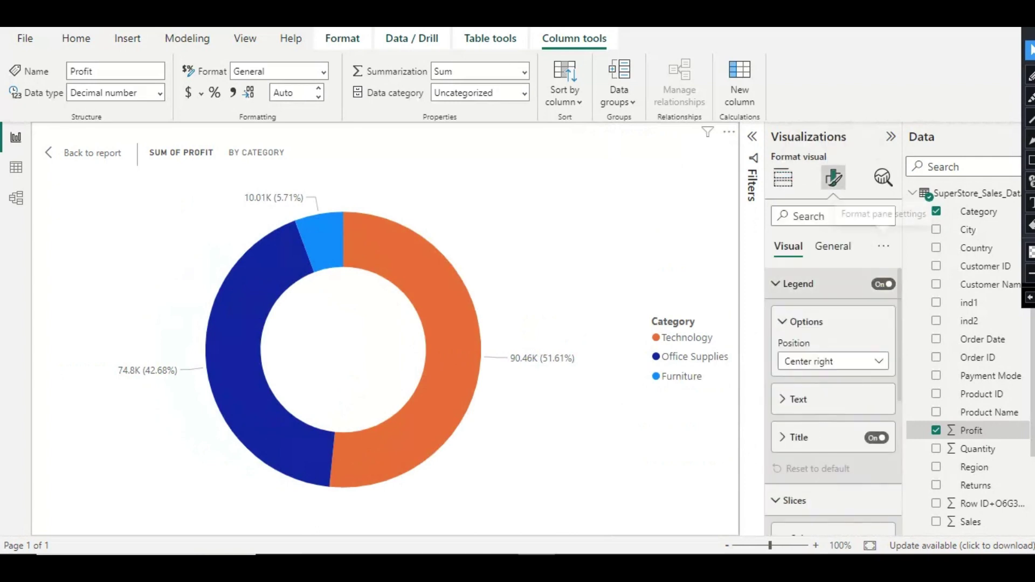
left_click(883, 285)
left_click(799, 284)
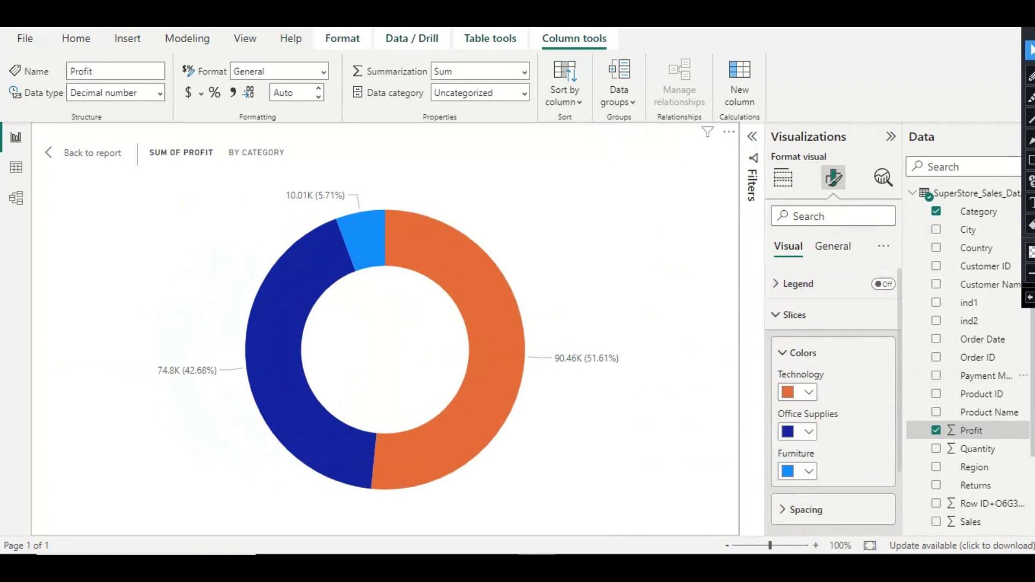
Set the donut chart's detail label contents to category and percent of total.
left_click(794, 315)
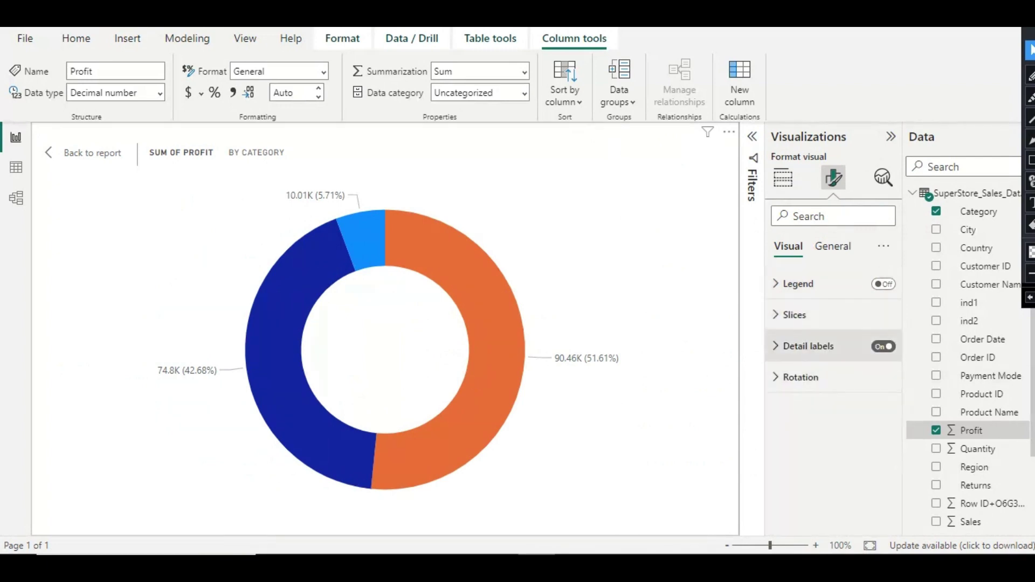
left_click(809, 346)
scroll(833, 377, "down", 1)
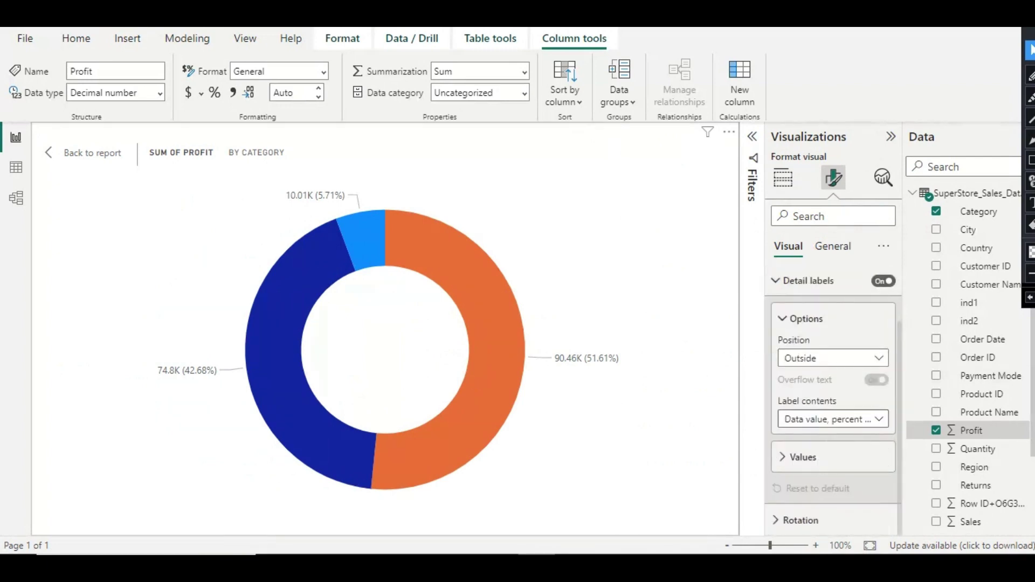
left_click(865, 419)
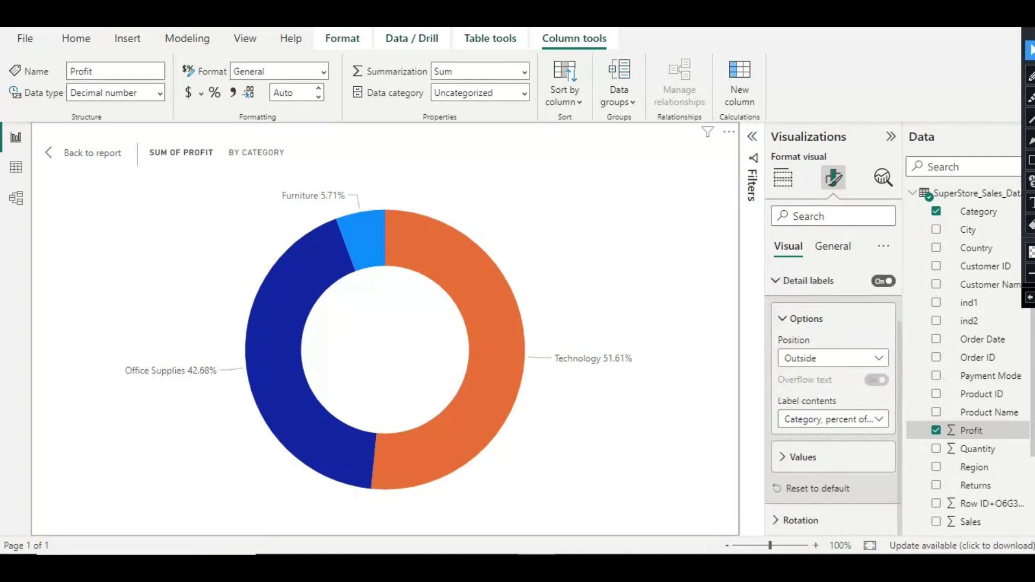
Set the text size of the donut chart's detail label values to 13.
scroll(833, 419, "up", 1)
scroll(834, 419, "down", 1)
left_click(803, 457)
scroll(809, 457, "down", 4)
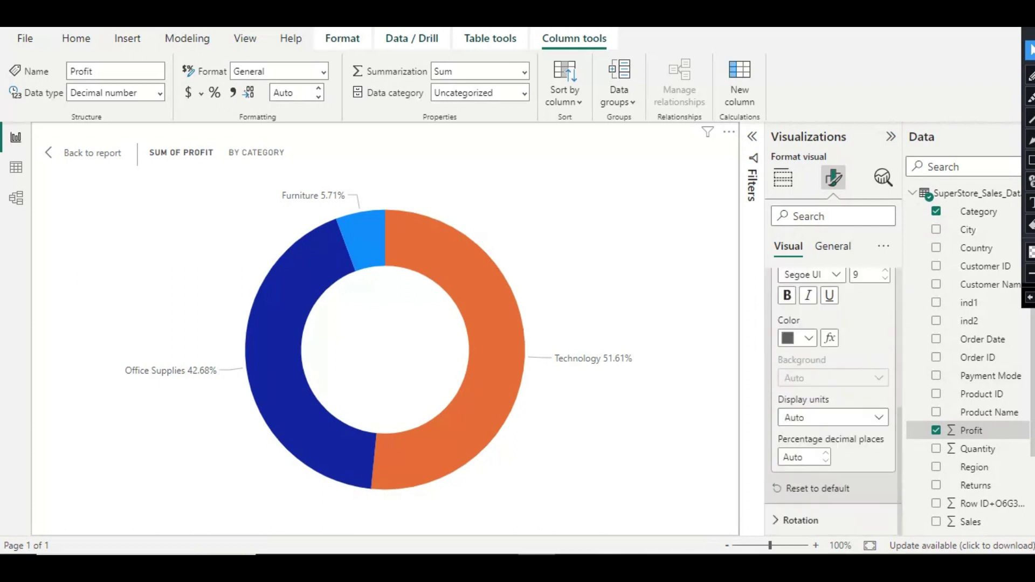
left_click(885, 272)
left_click(885, 272)
left_click(885, 271)
left_click(885, 271)
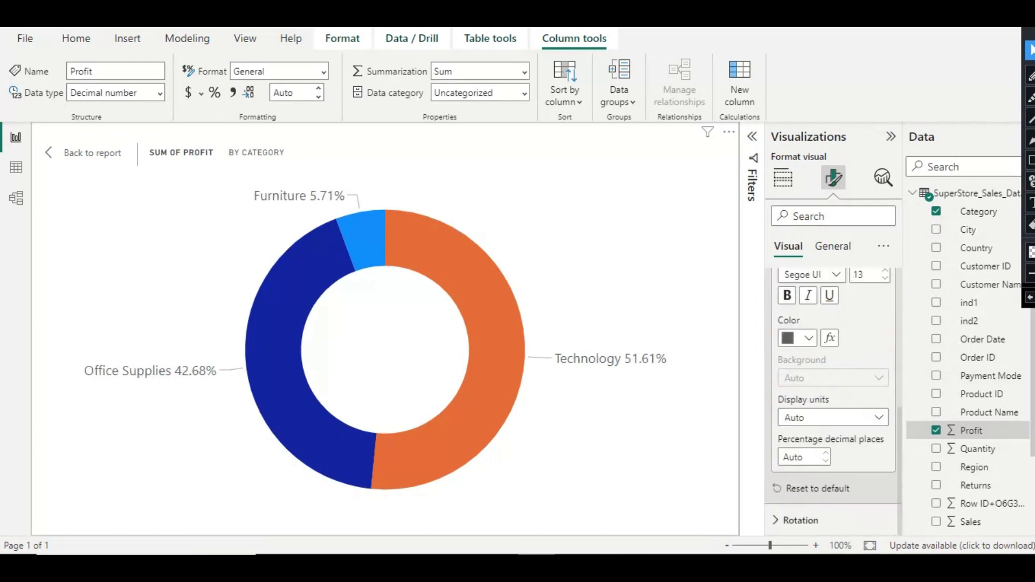
Try light blue as the detail label text color, and settle on dark orange.
left_click(809, 338)
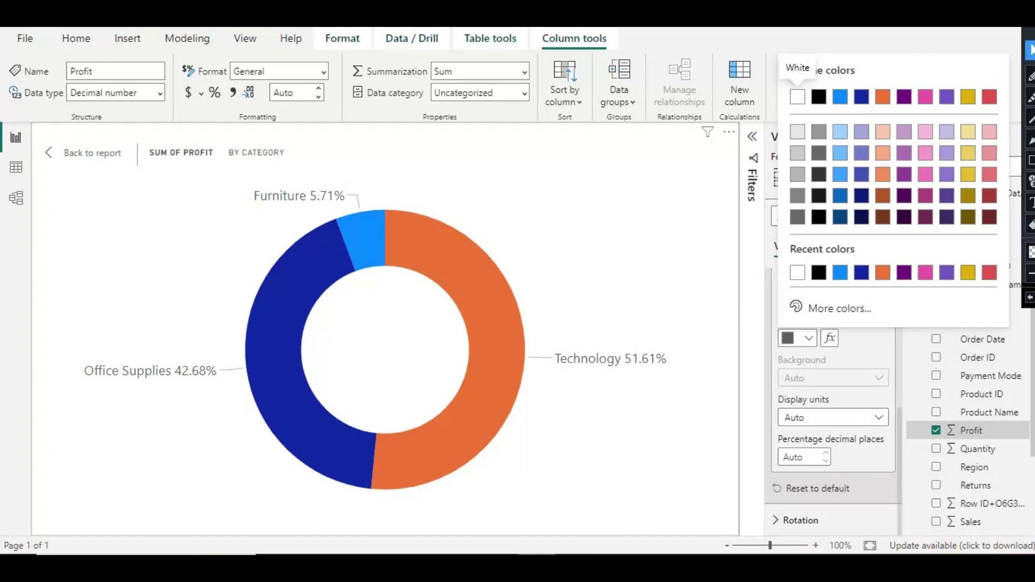
left_click(840, 97)
left_click(809, 338)
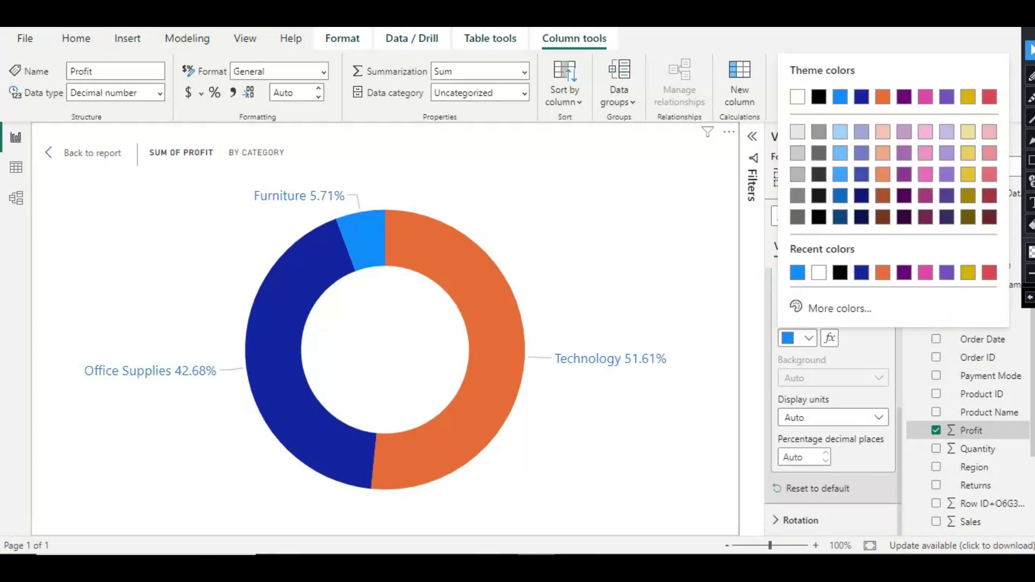
left_click(883, 196)
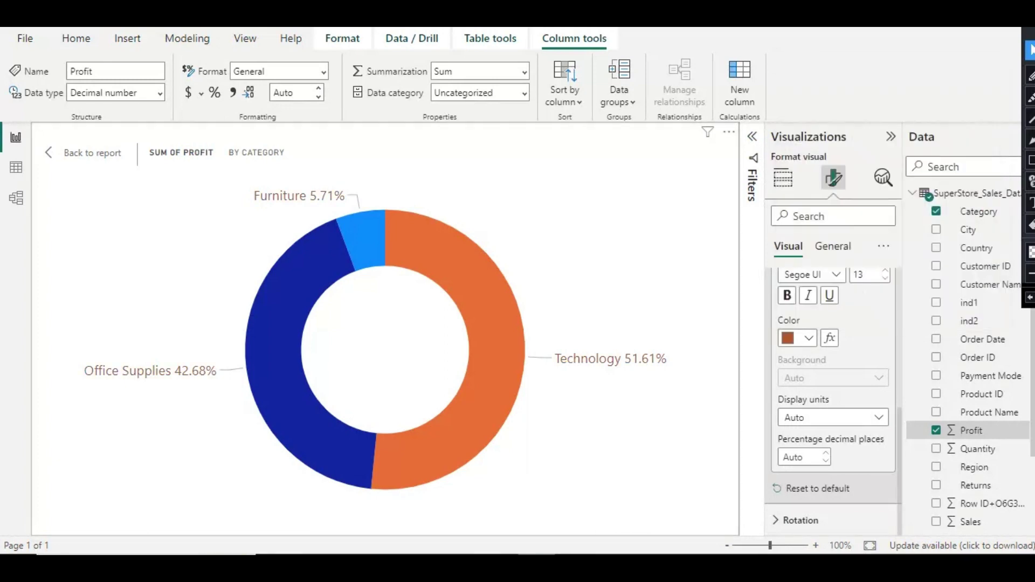
Set the Technology slice's color to light purple and collapse the slice settings.
scroll(834, 402, "up", 5)
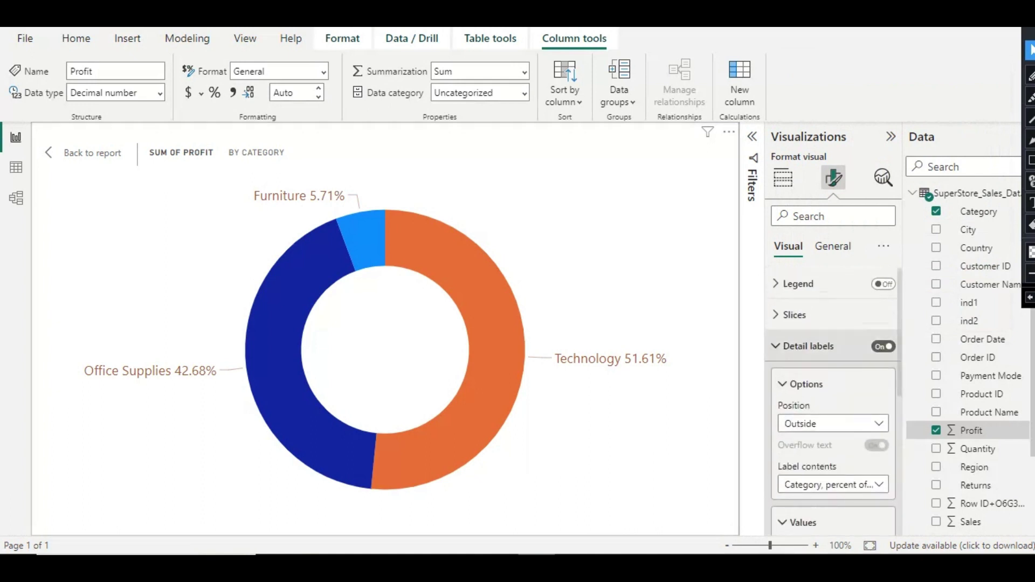
left_click(794, 315)
left_click(809, 392)
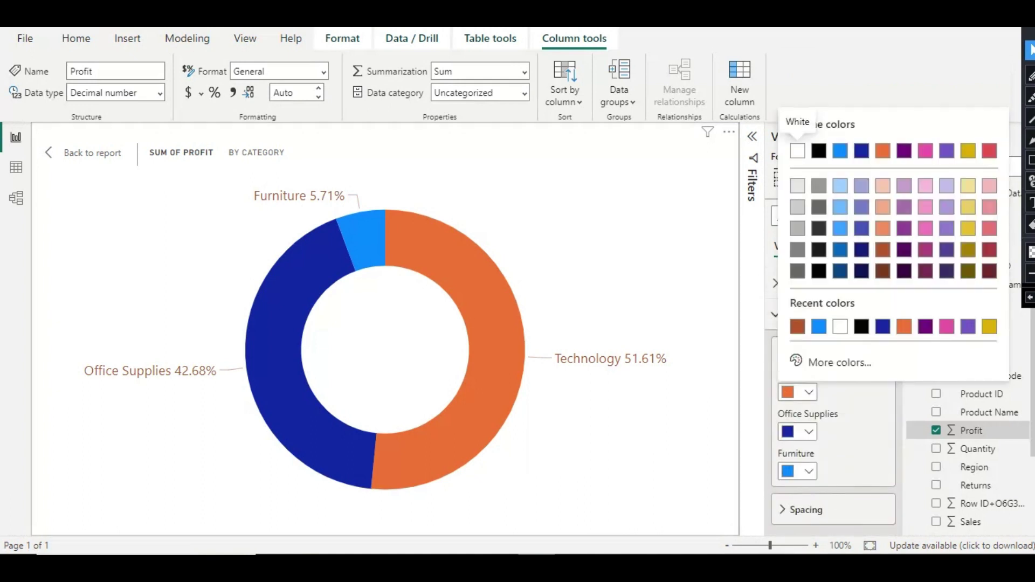
left_click(904, 186)
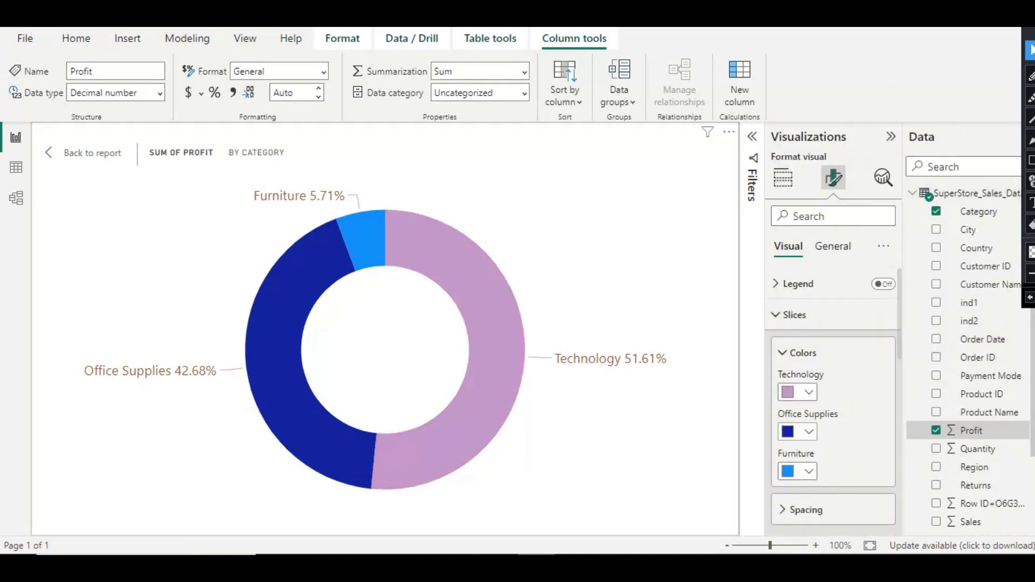
left_click(794, 315)
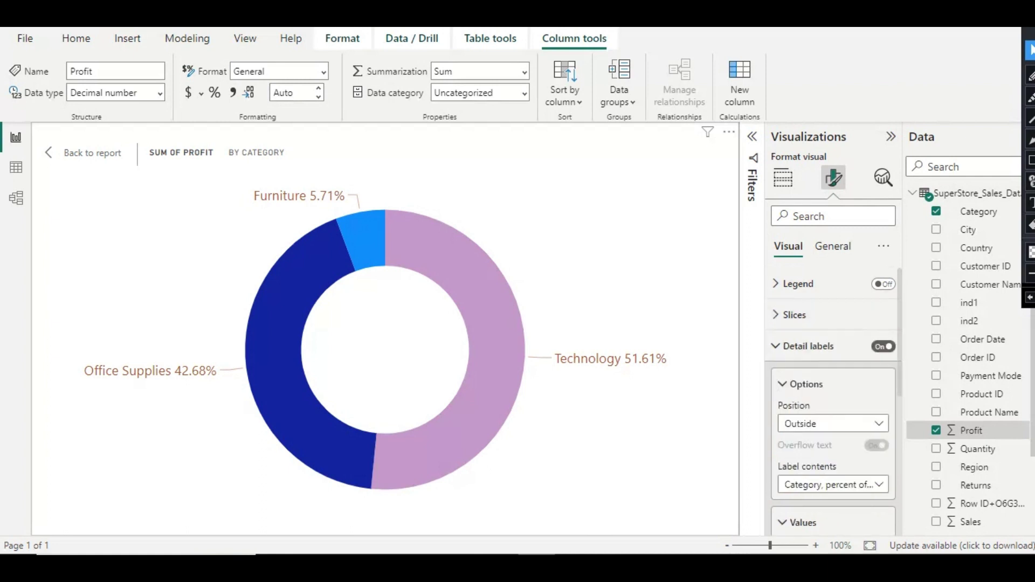
Try white and light pink as the donut chart's background color, and settle on the lightest gray.
left_click(833, 247)
left_click(797, 347)
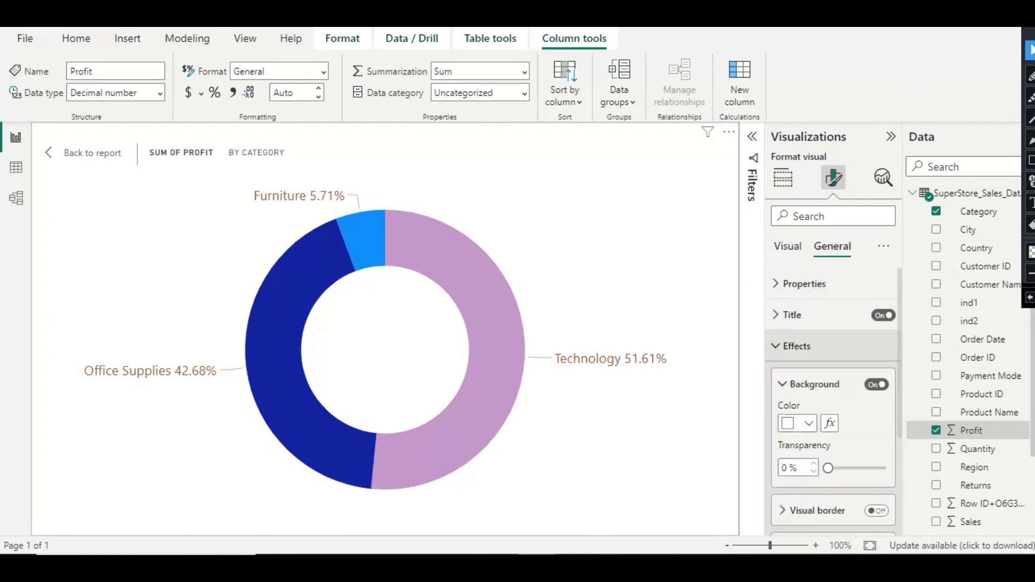
left_click(803, 424)
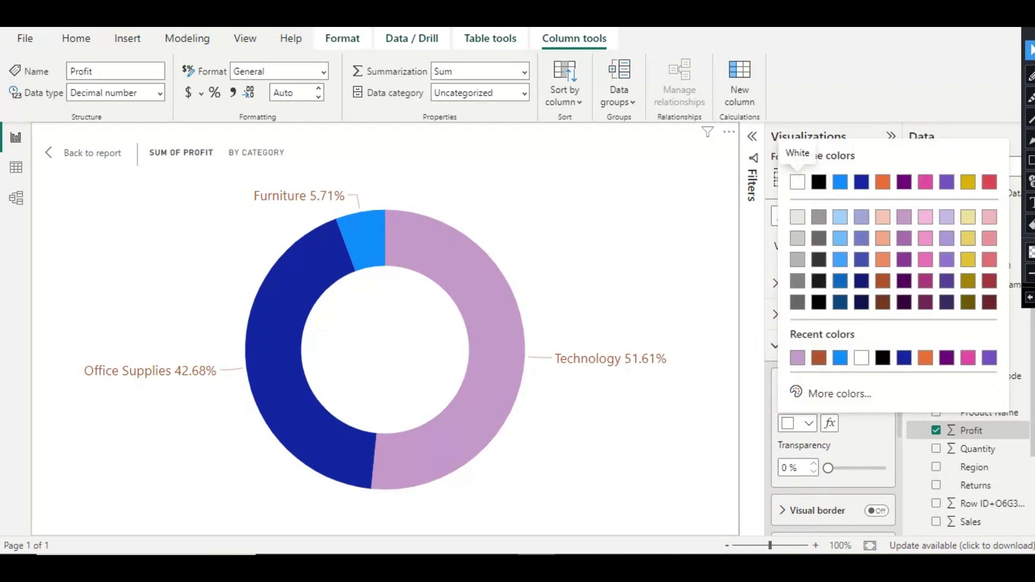
left_click(798, 182)
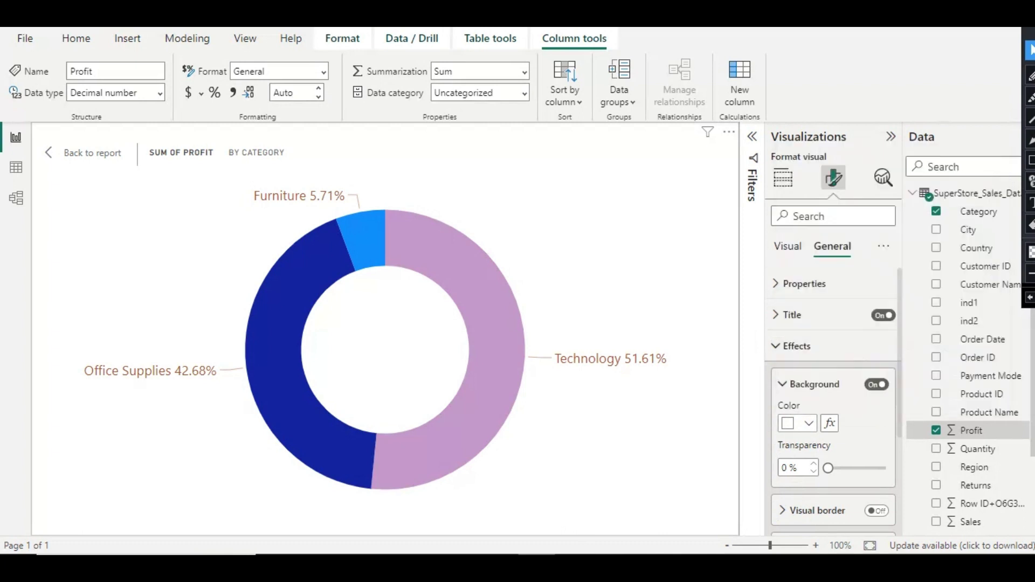
left_click(809, 424)
left_click(990, 216)
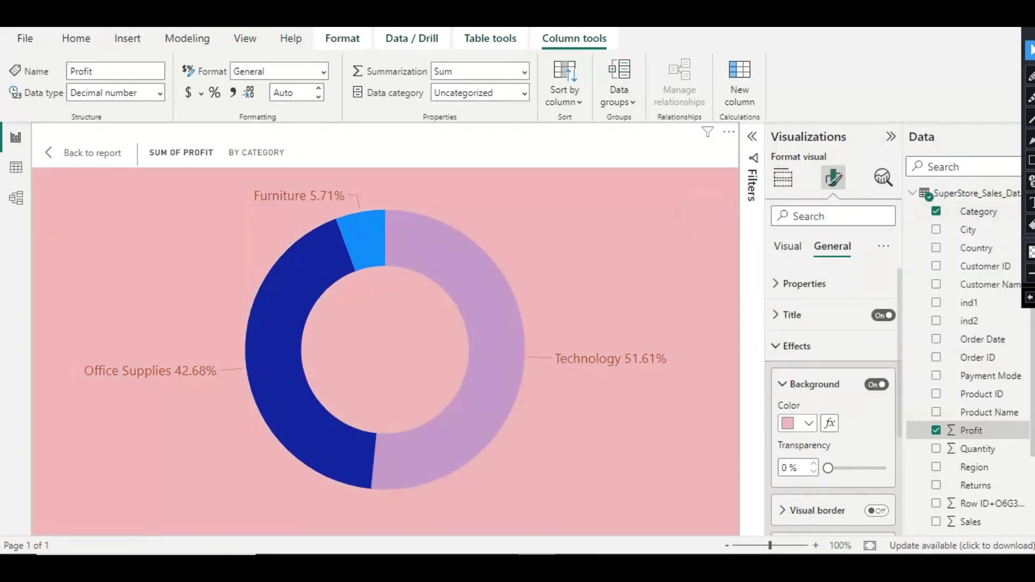
left_click(808, 424)
left_click(797, 217)
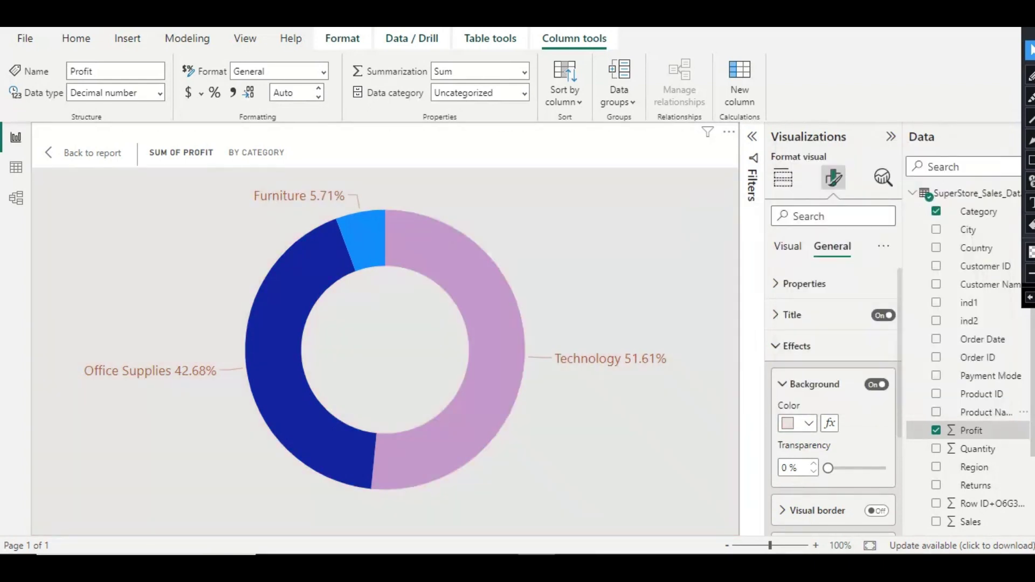
scroll(820, 423, "down", 1)
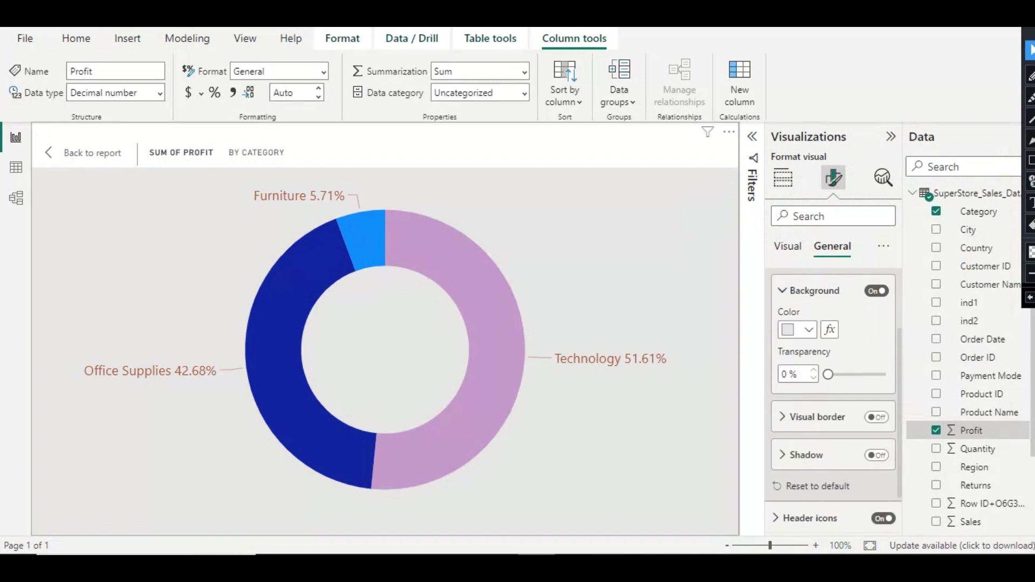